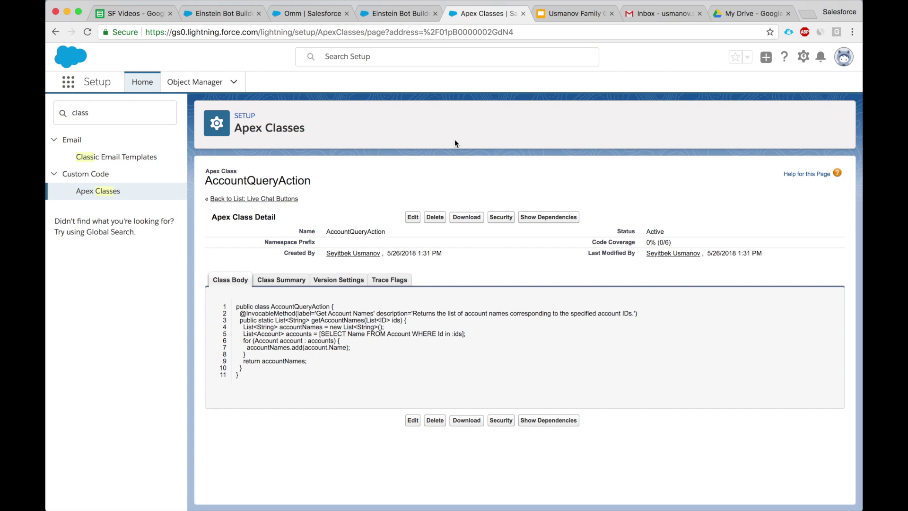
Highlight the AccountQueryAction class name, its 'Get Account Names' label and description, then go back to the bot builder.
double_click(284, 182)
left_click_drag(316, 313, 376, 316)
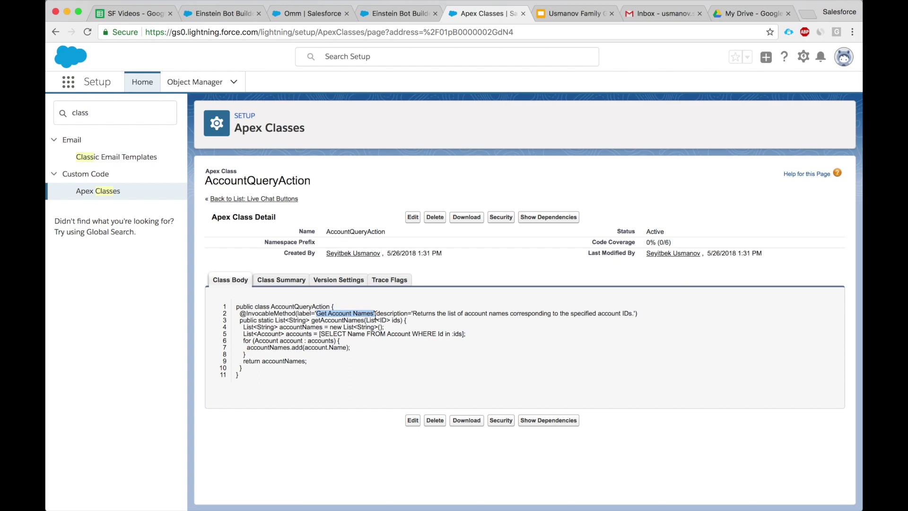
left_click_drag(412, 314, 634, 315)
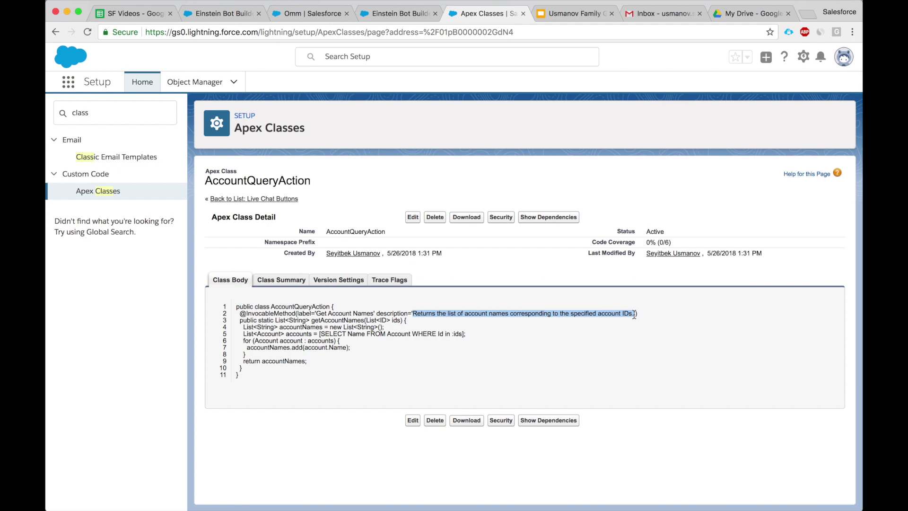
left_click(634, 315)
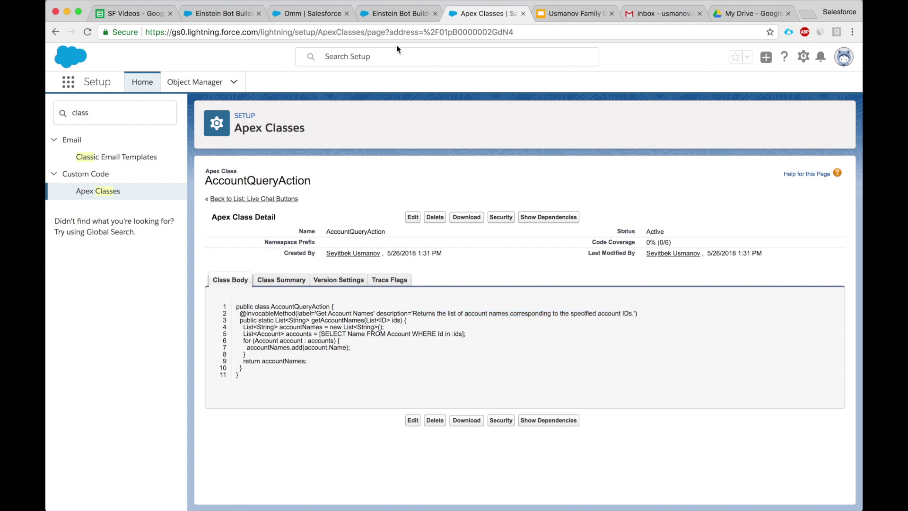
left_click(402, 13)
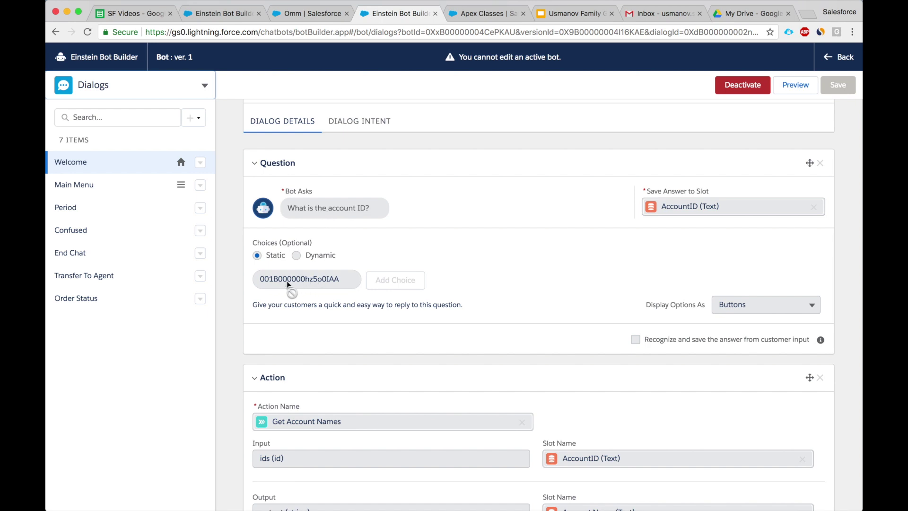
scroll(311, 282, "down", 3)
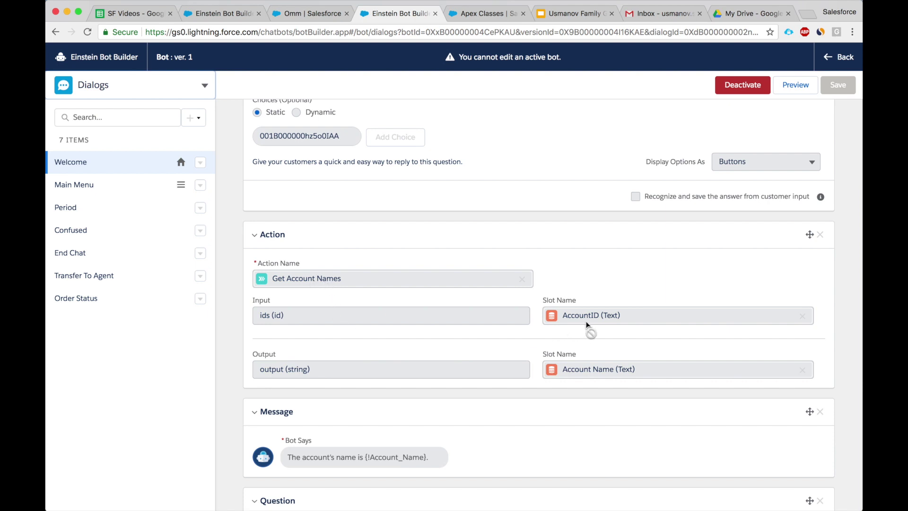
scroll(564, 364, "down", 2)
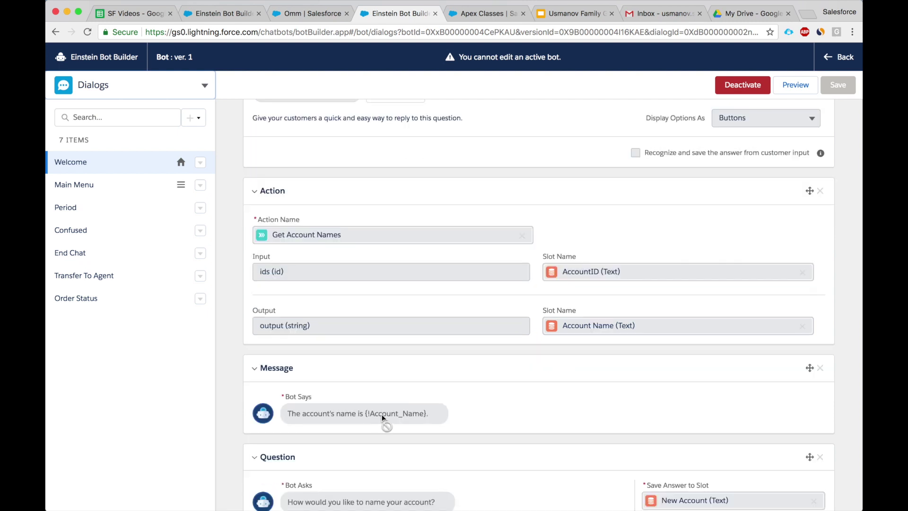
Start a Bot channel preview chat via Chat with an Expert and paste in the input.
left_click(795, 86)
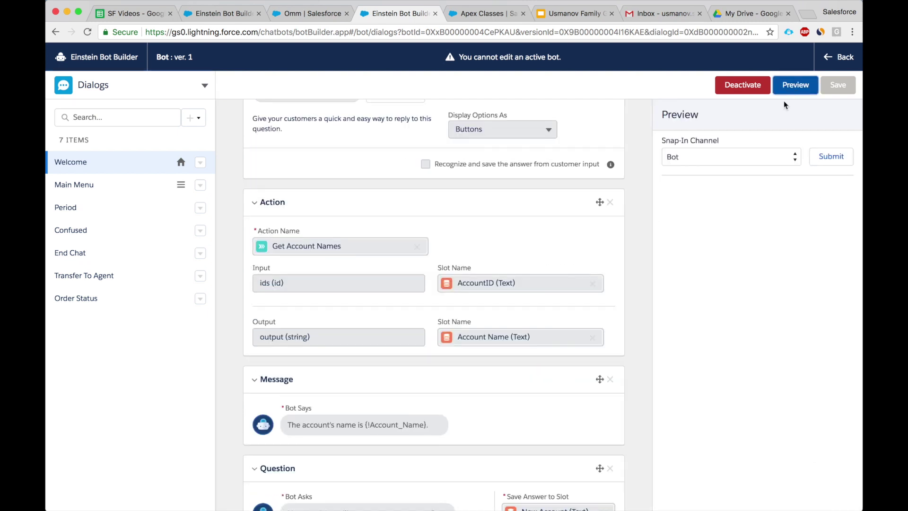
left_click(822, 158)
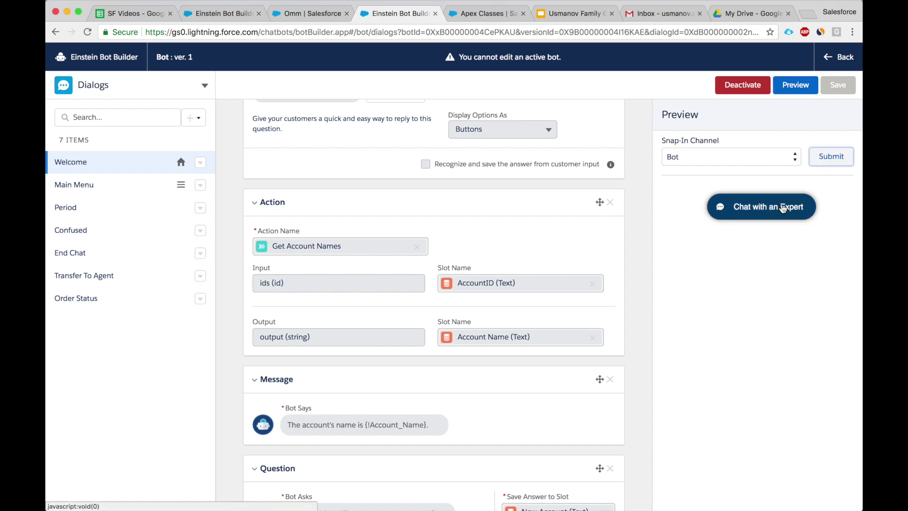
left_click(783, 208)
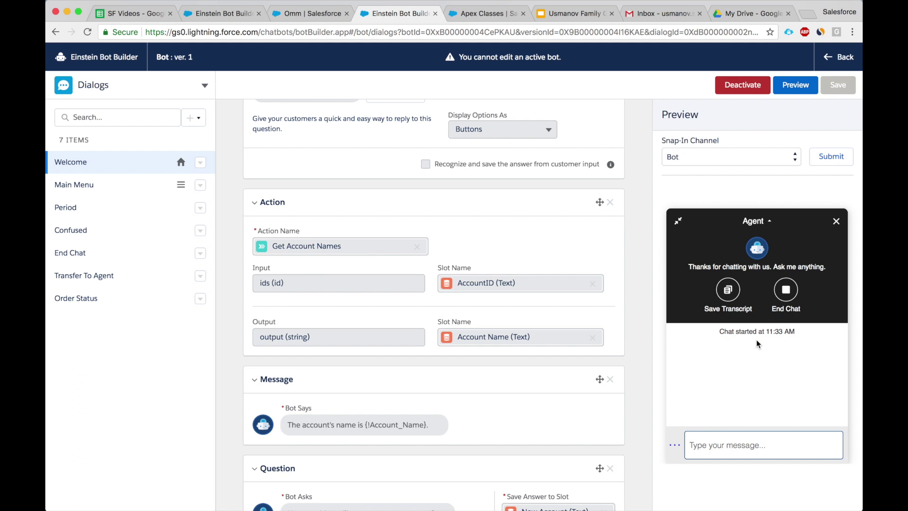
type("001B000000hz5o0IAA")
key("Return")
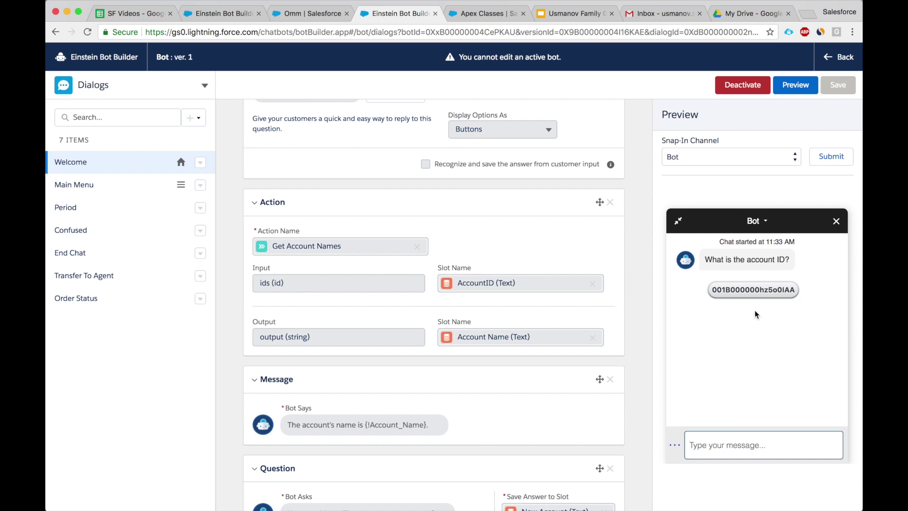
Answer with the offered account ID, confirm the bot returns the name Test, and copy the ID.
left_click(754, 292)
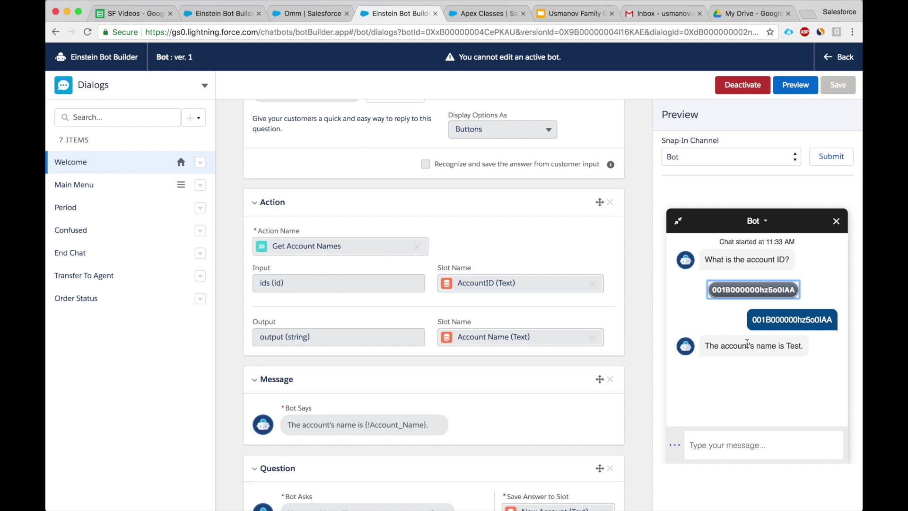
left_click_drag(713, 349, 803, 337)
left_click_drag(794, 337, 754, 284)
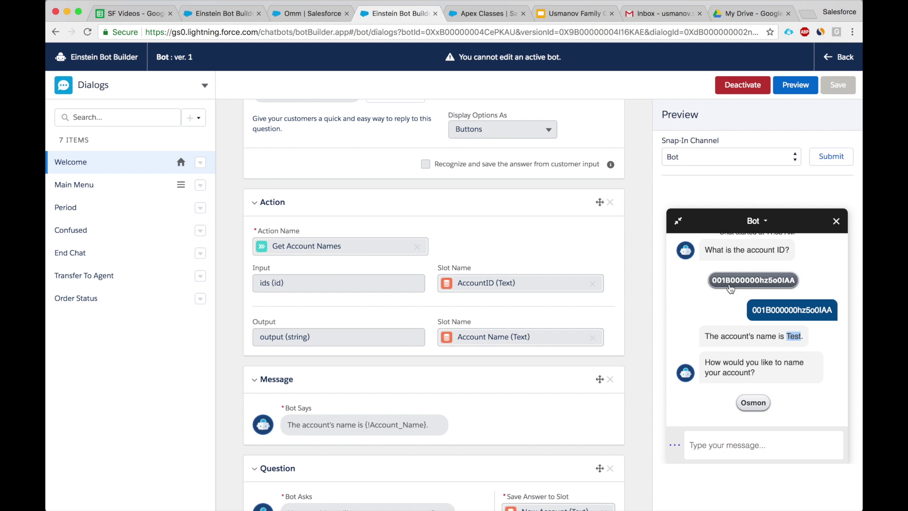
double_click(765, 311)
key("super+c")
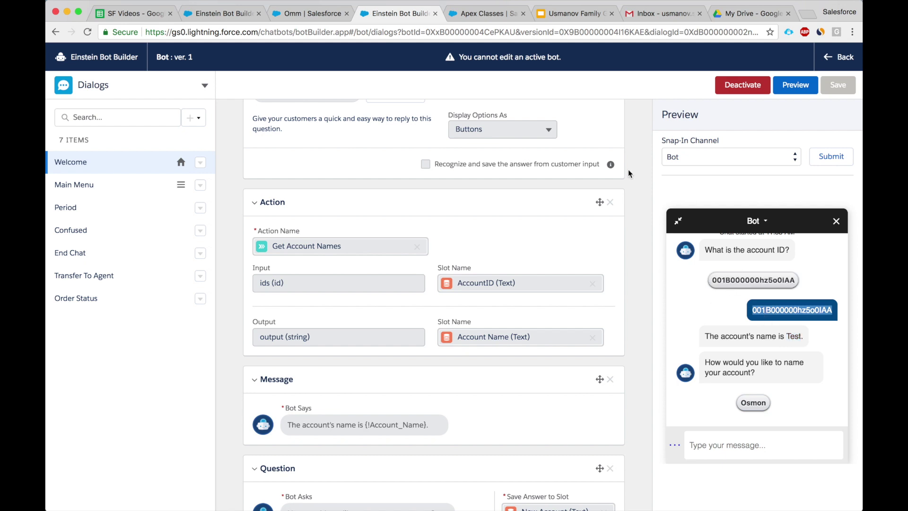
left_click(308, 13)
Open the account record by pasting the copied account ID into the page address.
double_click(381, 32)
key("super+v")
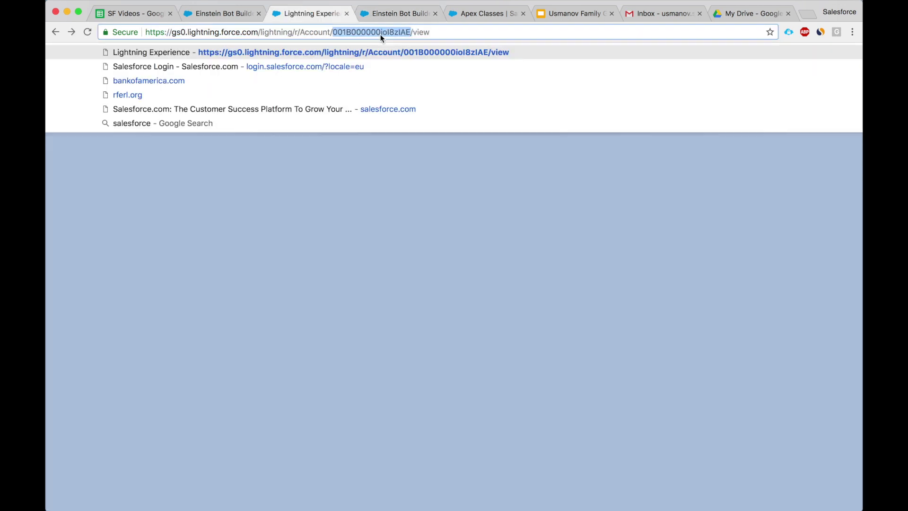
key("Return")
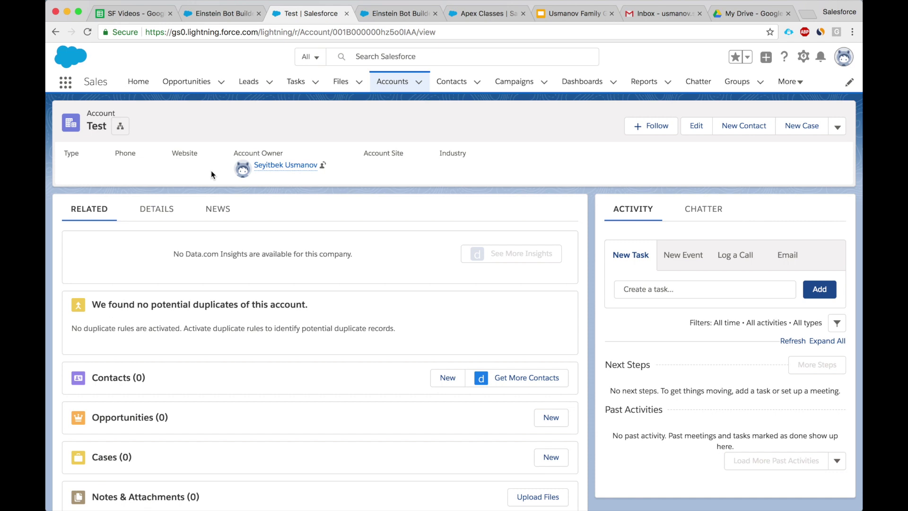
double_click(96, 127)
Change the Account Name from Test to 'Invocable Method' and save the record.
left_click(694, 127)
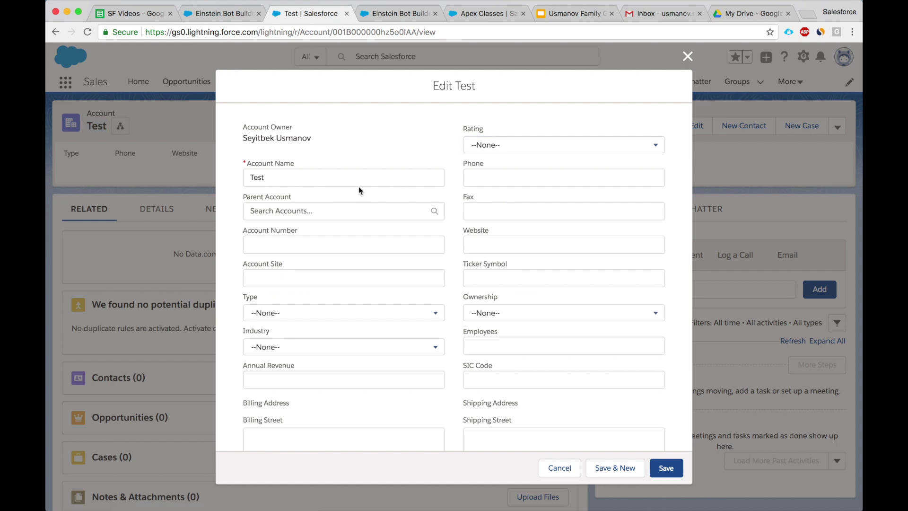
double_click(359, 182)
type("Invocable M")
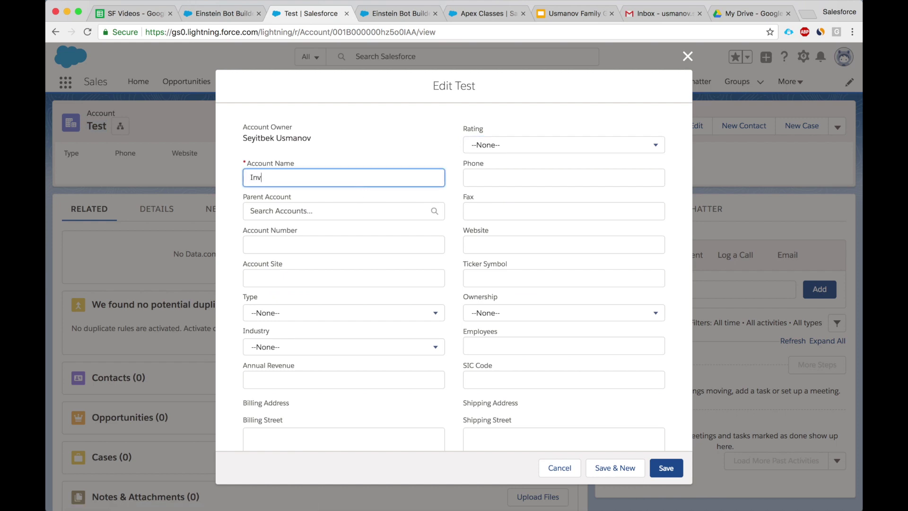
type("ethod")
left_click(662, 468)
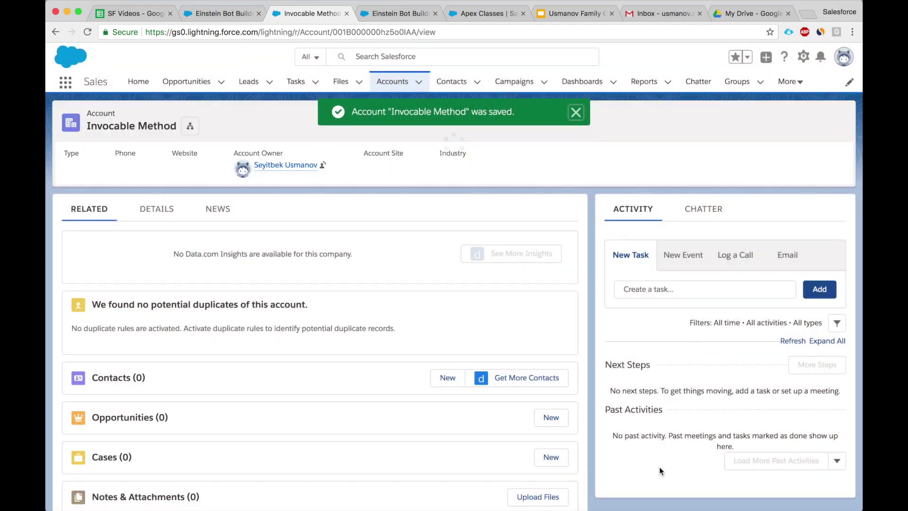
Restart the Bot channel preview, pick the account ID, and confirm the bot replies 'Invocable Method'.
left_click(404, 17)
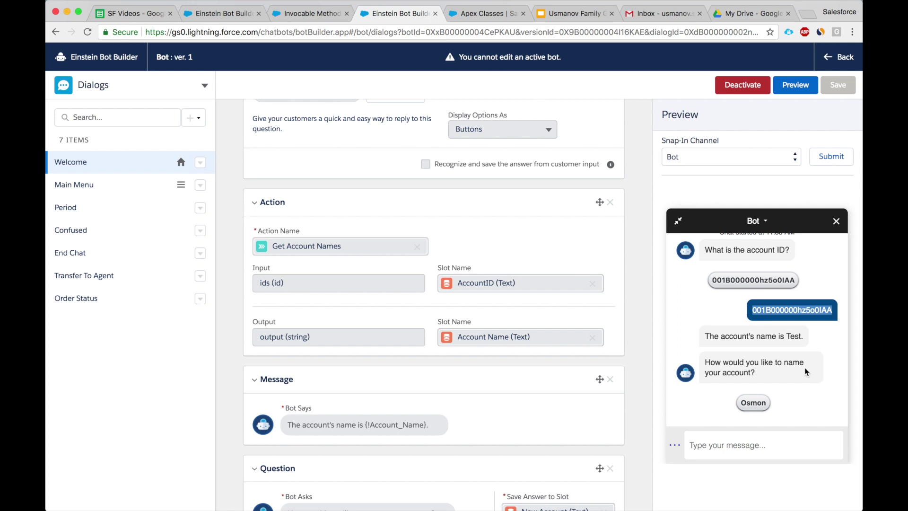
left_click(838, 160)
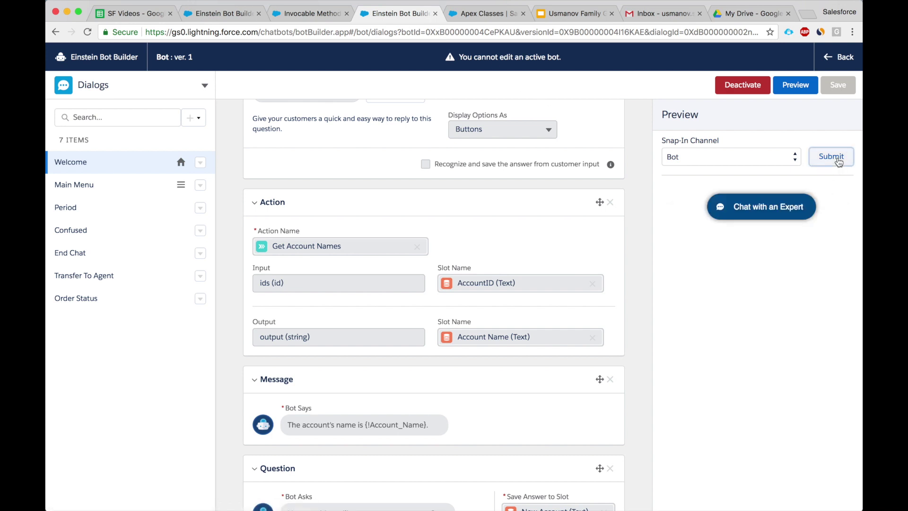
left_click(792, 218)
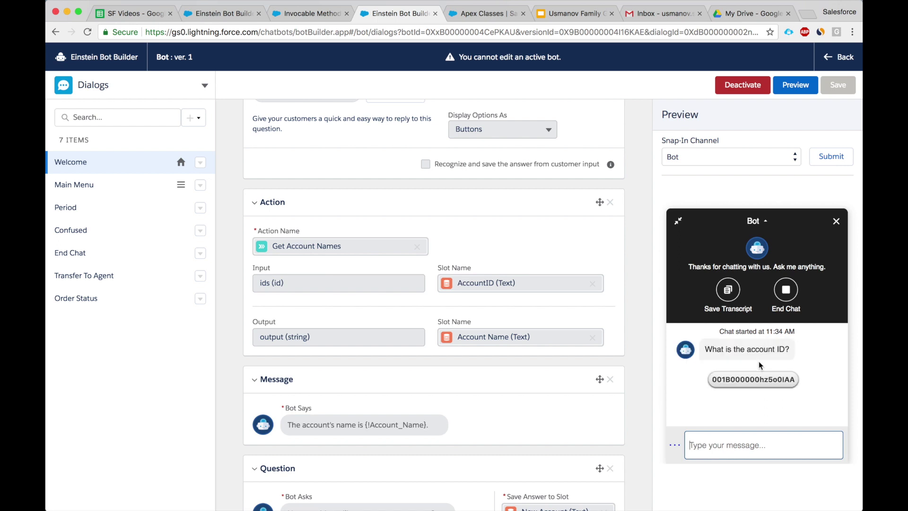
left_click(757, 381)
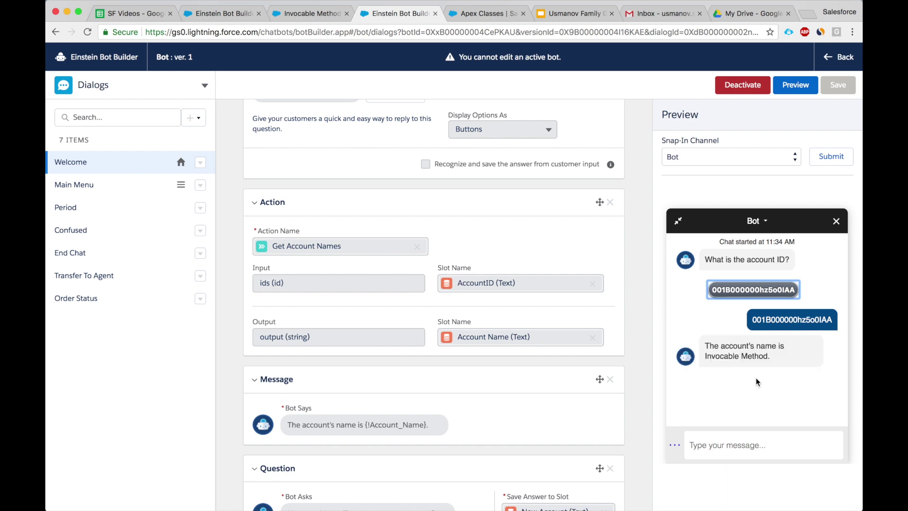
left_click_drag(769, 355, 706, 339)
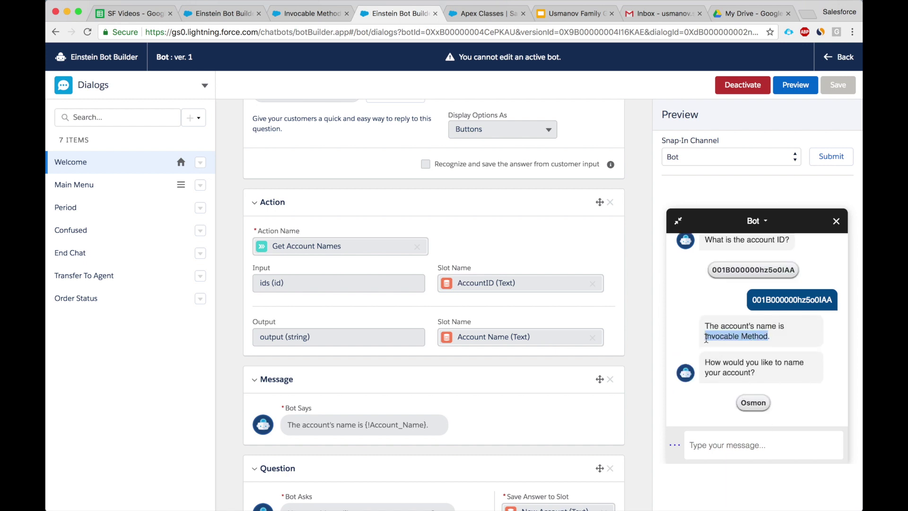